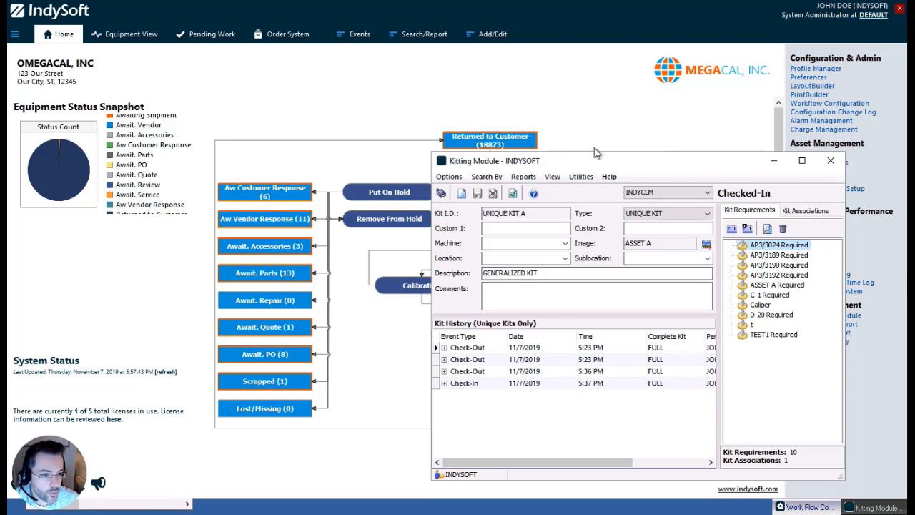
Examine the kit's ID, custom, description and comments fields and the available kit types.
{"action": "left_click_drag", "start_coordinate": [562, 153], "coordinate": [346, 99]}
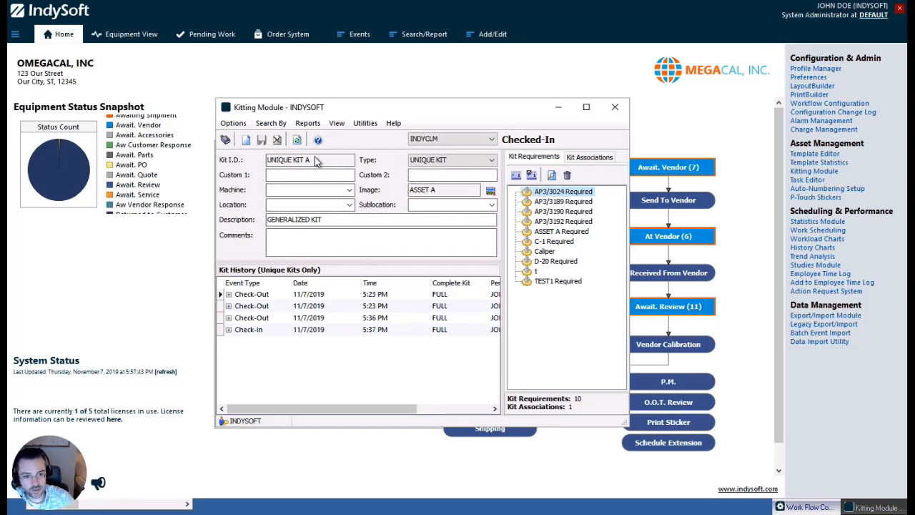
{"action": "left_click_drag", "start_coordinate": [310, 158], "coordinate": [273, 159]}
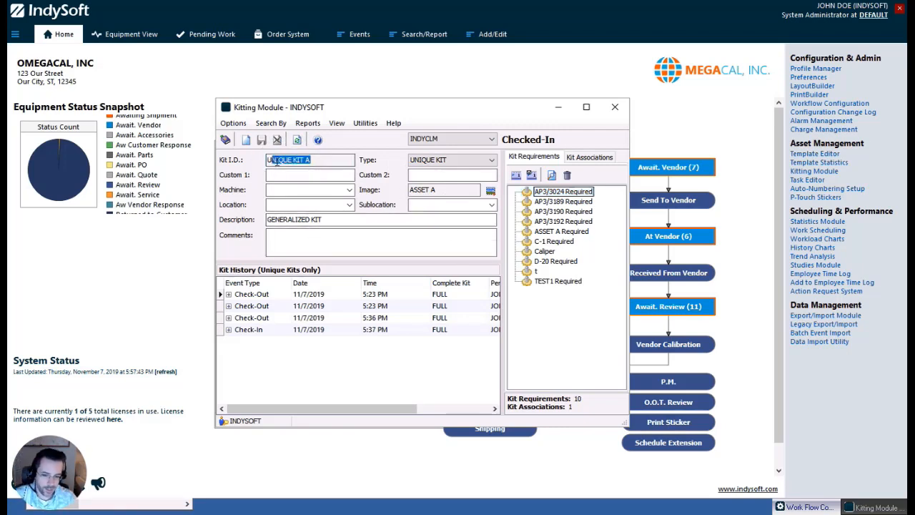
{"action": "left_click", "coordinate": [276, 160]}
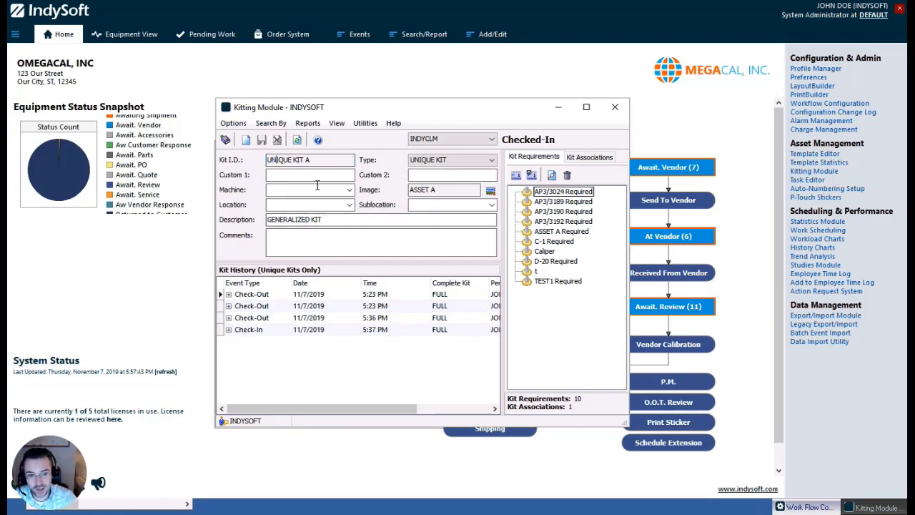
{"action": "left_click", "coordinate": [439, 178]}
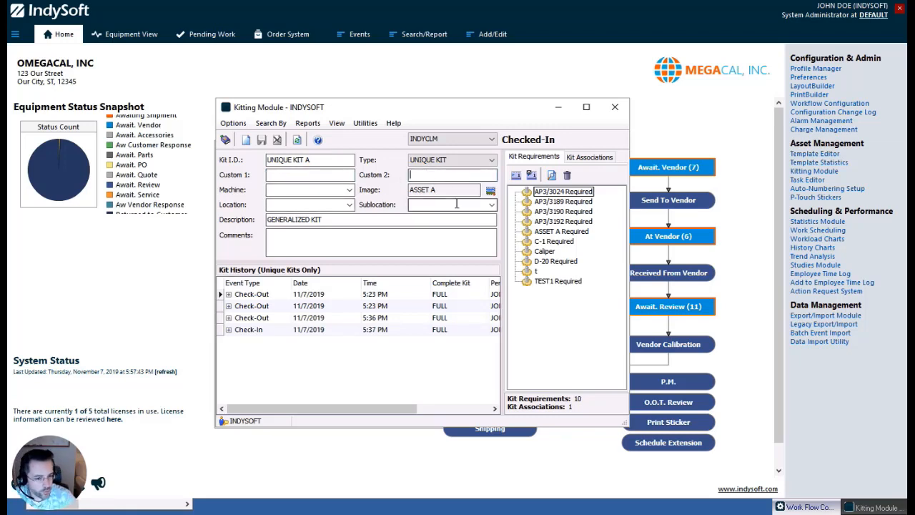
{"action": "left_click", "coordinate": [346, 222]}
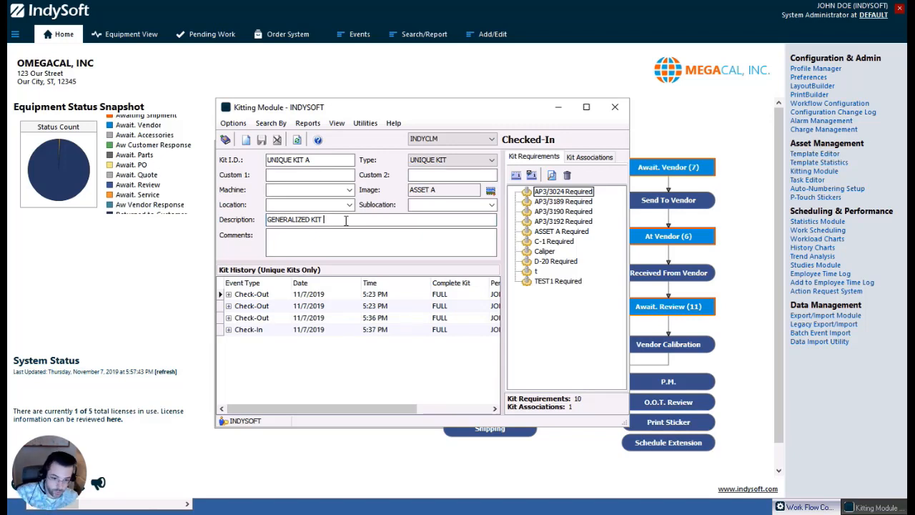
{"action": "left_click", "coordinate": [302, 248]}
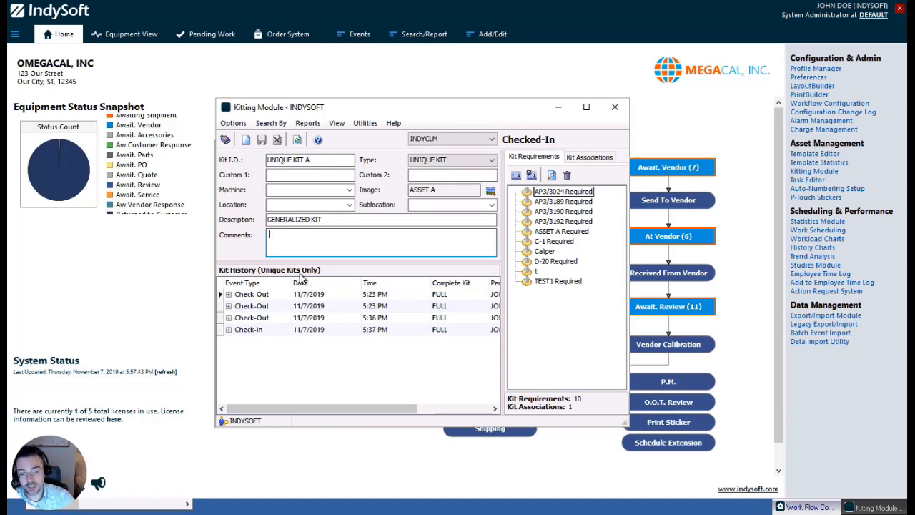
{"action": "left_click", "coordinate": [465, 160]}
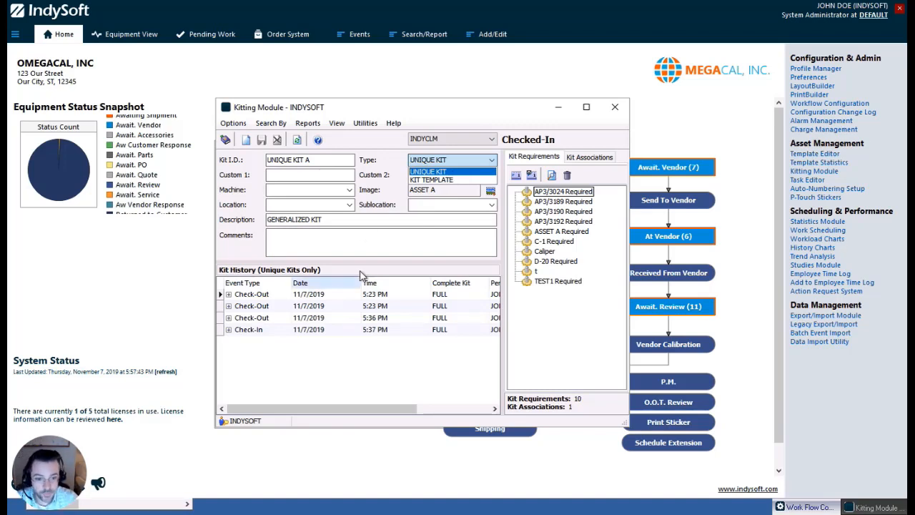
{"action": "left_click", "coordinate": [306, 278]}
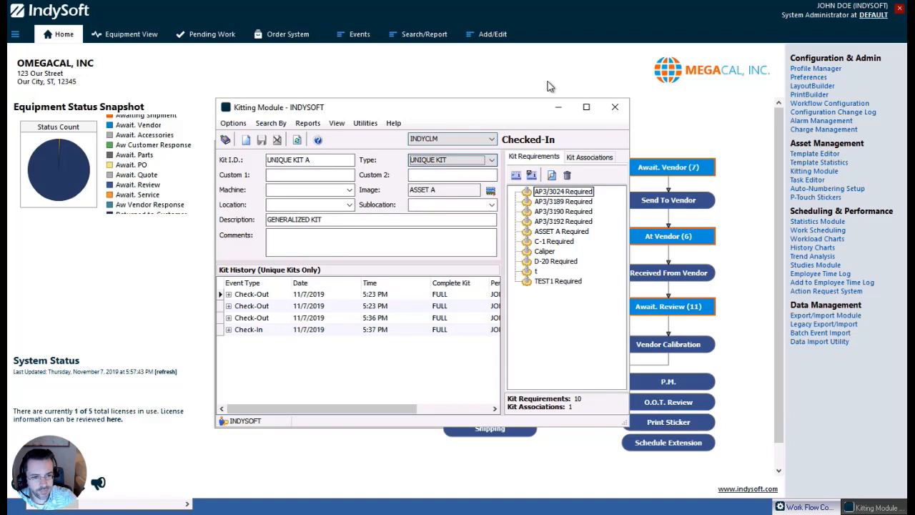
Look at a blank gage requirement filter and review the conditions of the Caliper requirement without saving changes.
{"action": "left_click", "coordinate": [516, 176]}
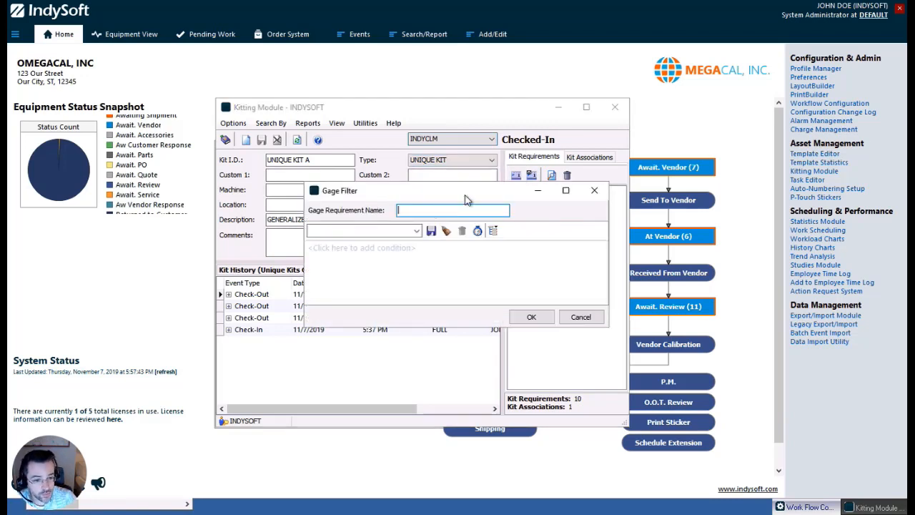
{"action": "left_click", "coordinate": [558, 311]}
{"action": "double_click", "coordinate": [545, 253]}
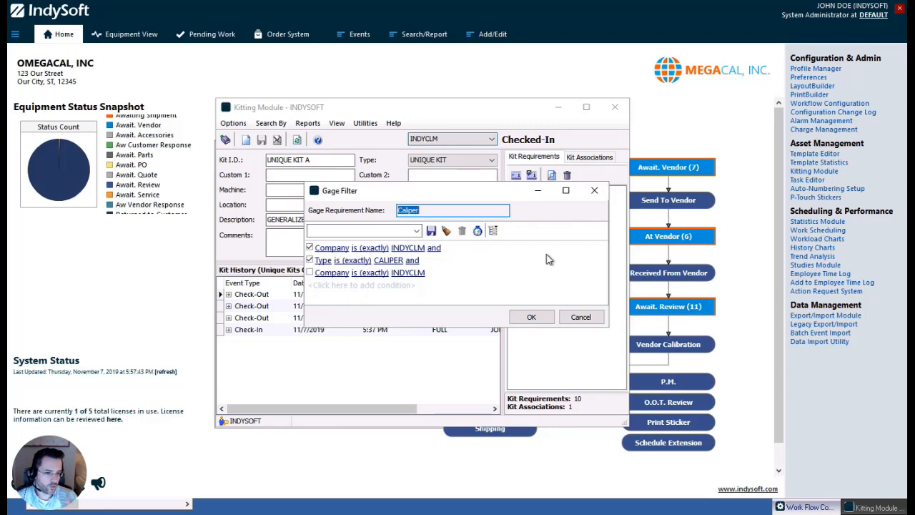
{"action": "left_click", "coordinate": [413, 231]}
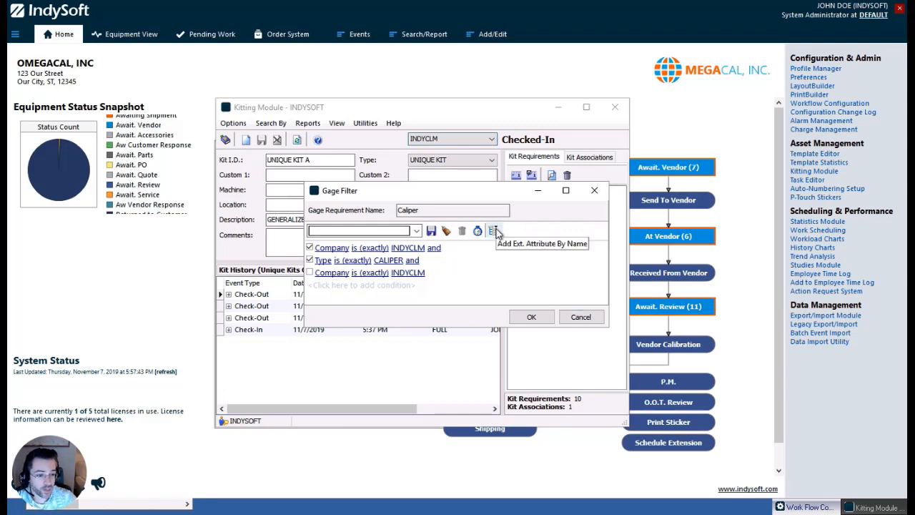
{"action": "left_click", "coordinate": [581, 317]}
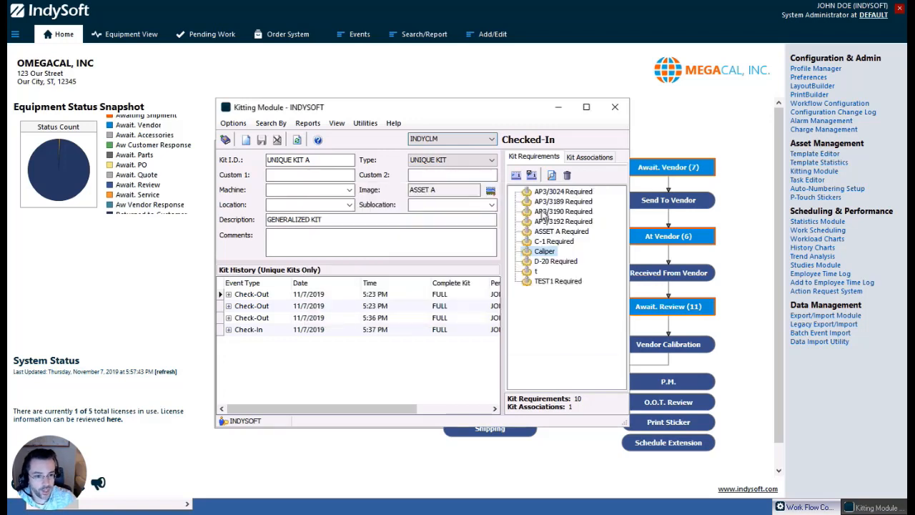
Open the equipment finder for adding kit requirements, view its advanced selection and return to simple equipment selection.
{"action": "left_click", "coordinate": [533, 177]}
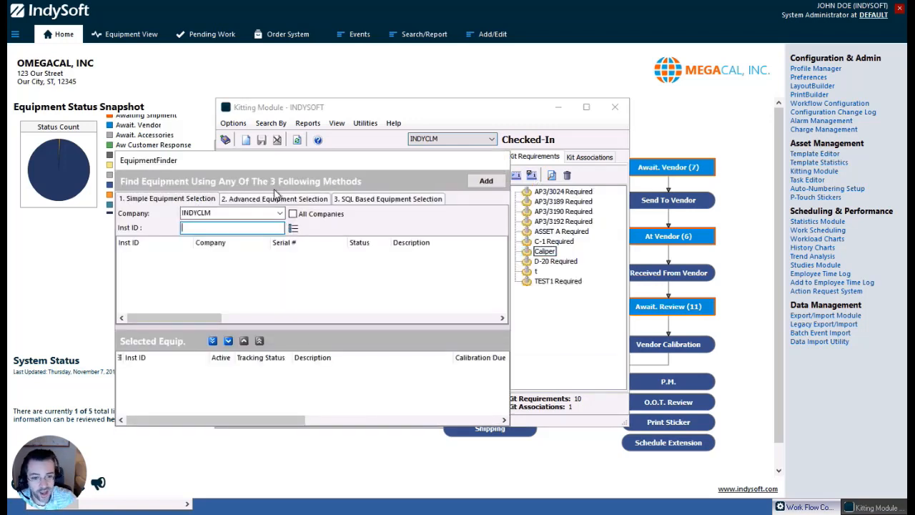
{"action": "left_click", "coordinate": [275, 199]}
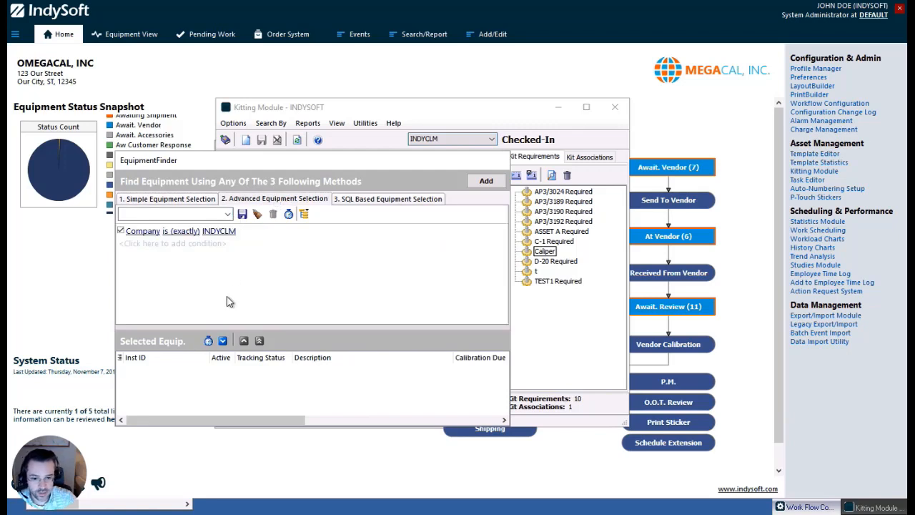
{"action": "left_click", "coordinate": [207, 199]}
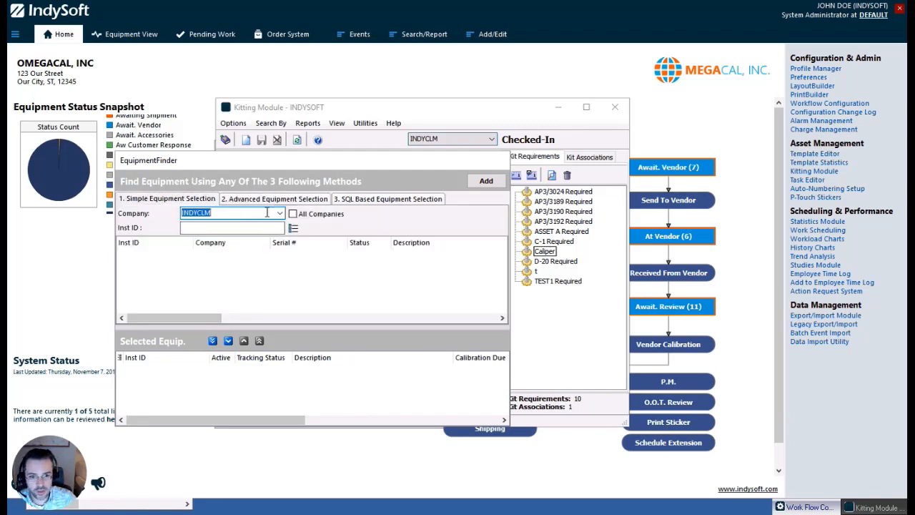
Try to list all equipment of the company CALCO in the equipment finder.
{"action": "left_click", "coordinate": [280, 214]}
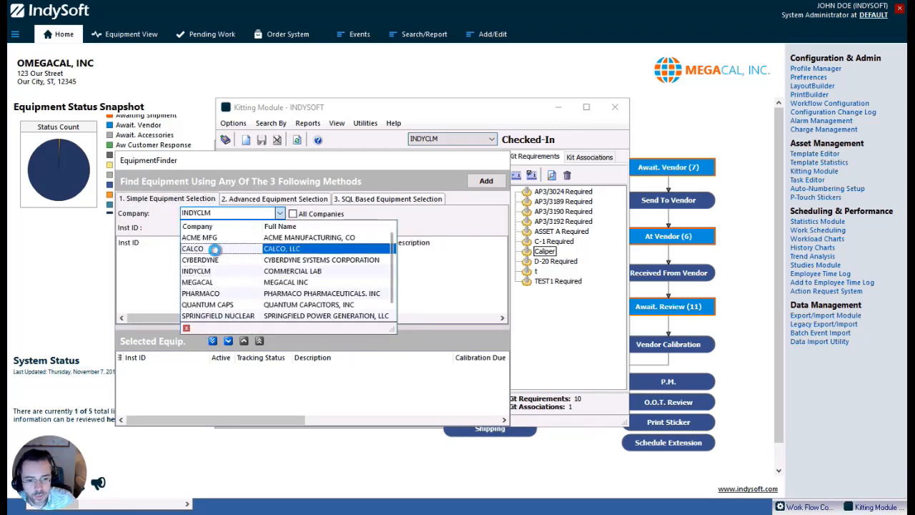
{"action": "left_click", "coordinate": [217, 251]}
{"action": "left_click", "coordinate": [293, 228]}
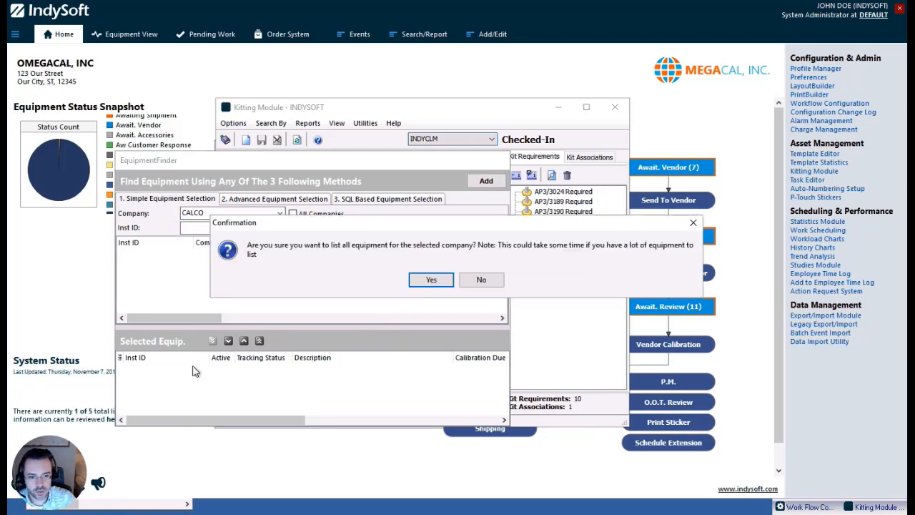
{"action": "left_click", "coordinate": [463, 284]}
Set the equipment finder's company to ACME MFG and list all of its equipment.
{"action": "left_click", "coordinate": [279, 214]}
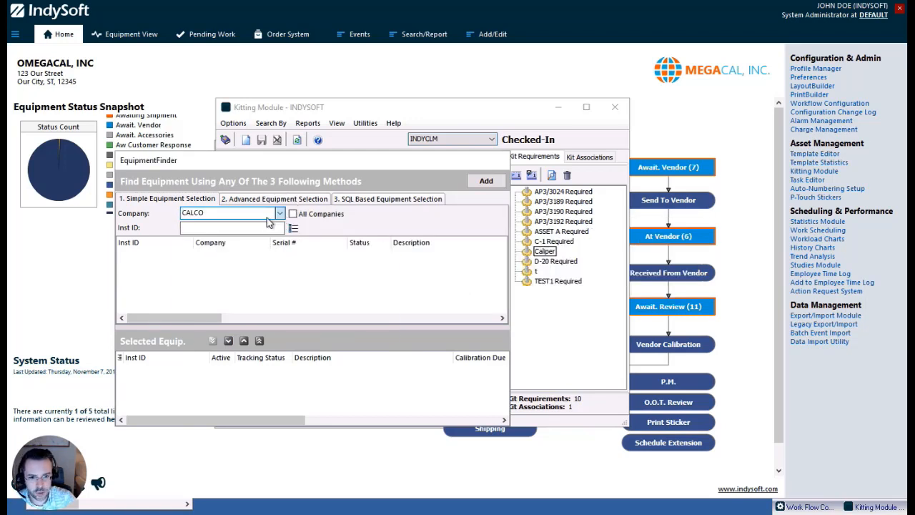
{"action": "left_click", "coordinate": [236, 238]}
{"action": "left_click", "coordinate": [293, 228]}
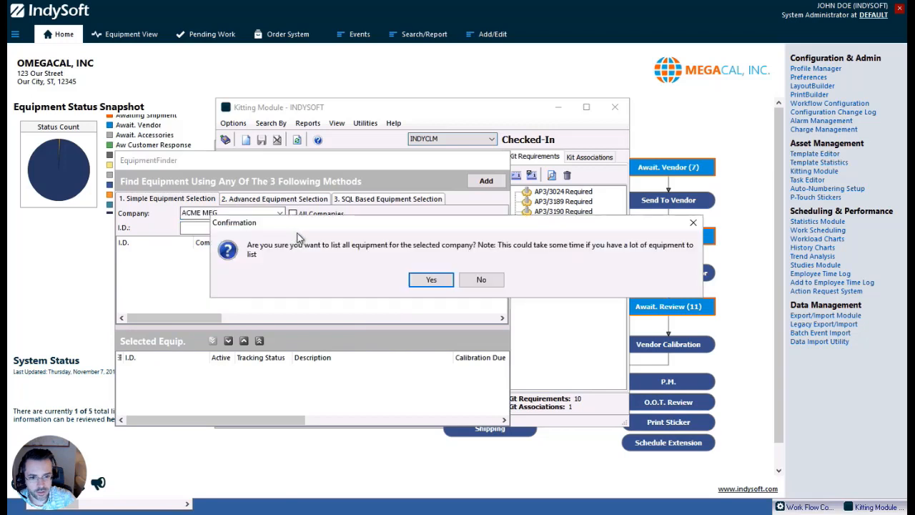
{"action": "left_click", "coordinate": [422, 283]}
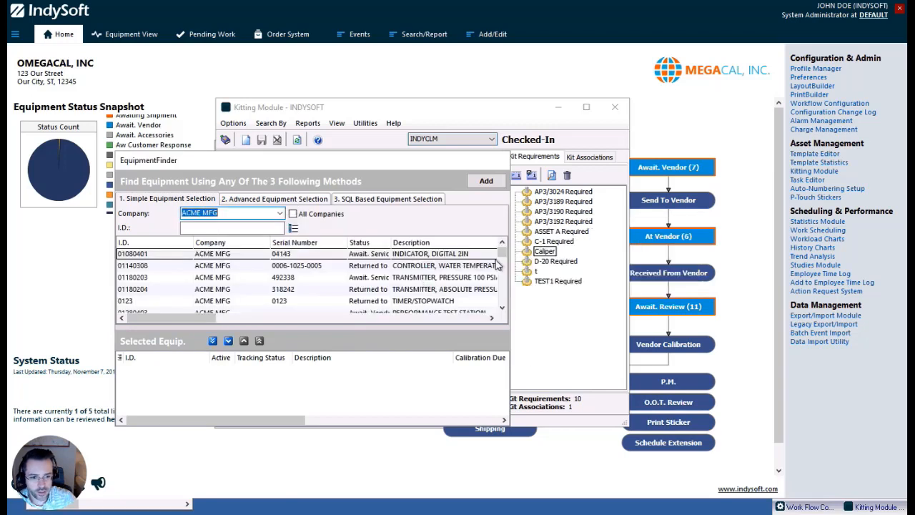
Select timer/stopwatch 0123, power test panel 094453 and leakage current tester 094517 and add them as kit requirements.
{"action": "double_click", "coordinate": [421, 303]}
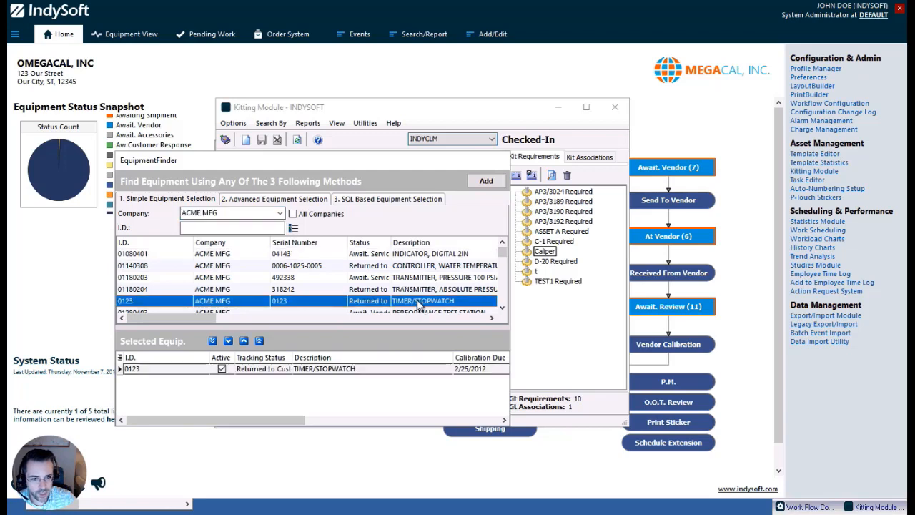
{"action": "left_click", "coordinate": [502, 257]}
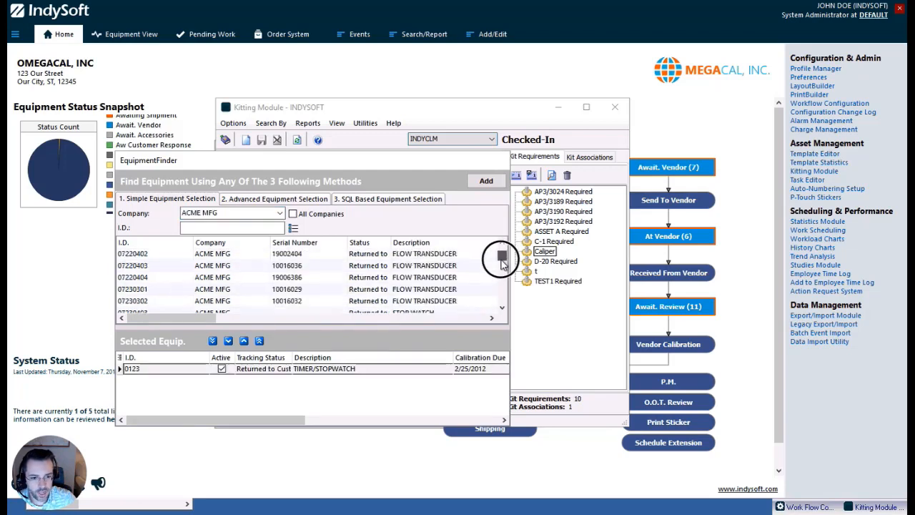
{"action": "double_click", "coordinate": [450, 267]}
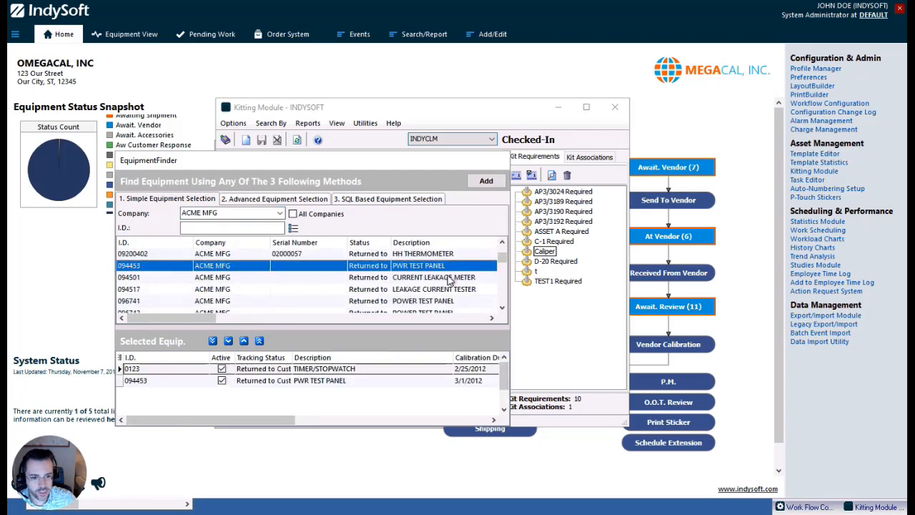
{"action": "double_click", "coordinate": [461, 291]}
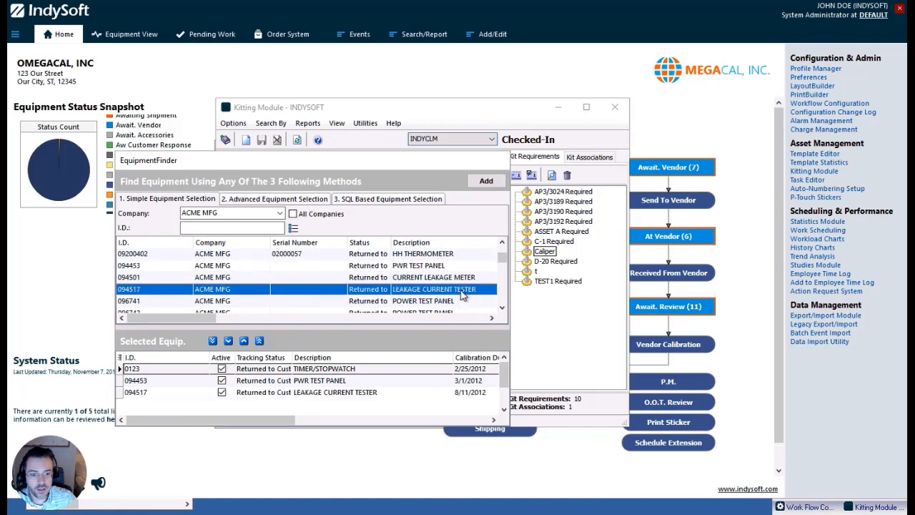
{"action": "left_click", "coordinate": [486, 182]}
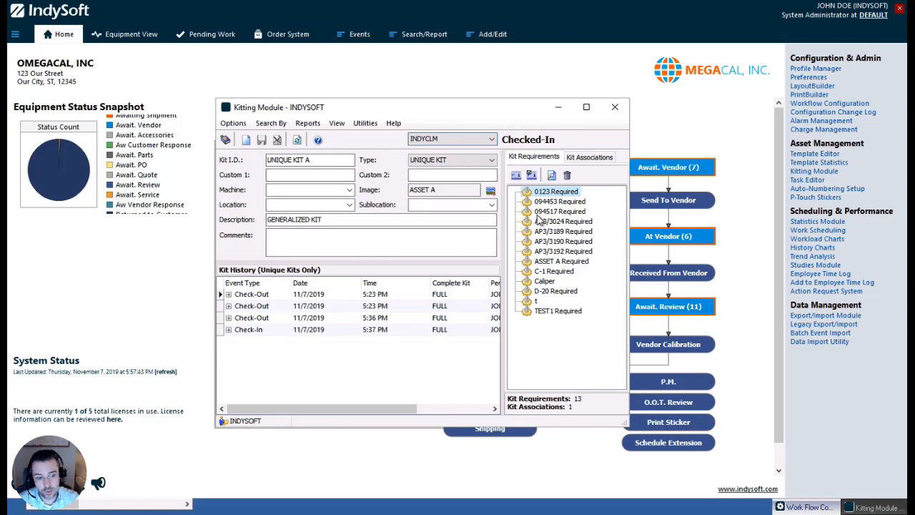
Review the filter conditions of the requirement named t and delete that requirement from the kit.
{"action": "left_click", "coordinate": [533, 301]}
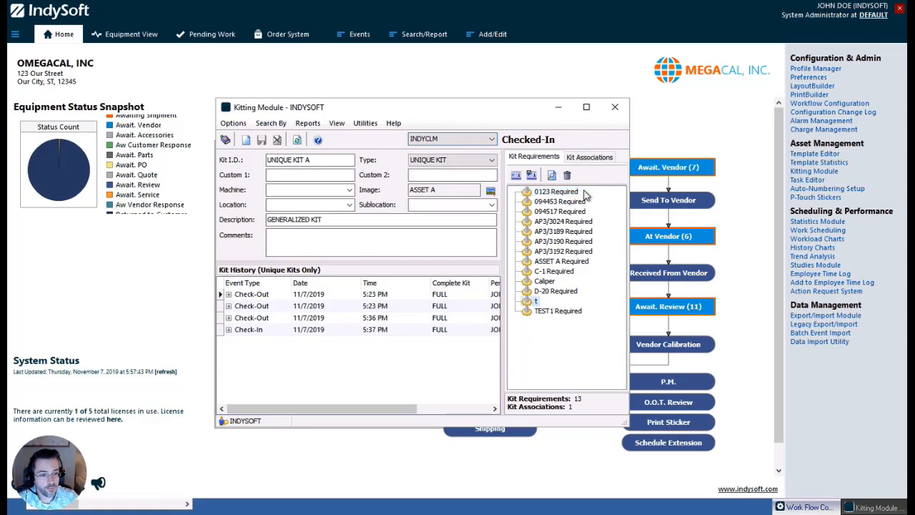
{"action": "double_click", "coordinate": [535, 303]}
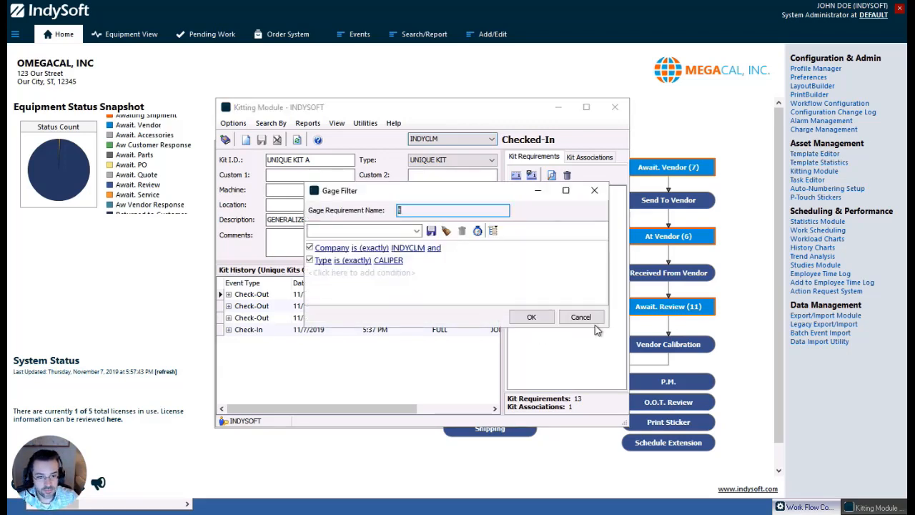
{"action": "left_click", "coordinate": [587, 318]}
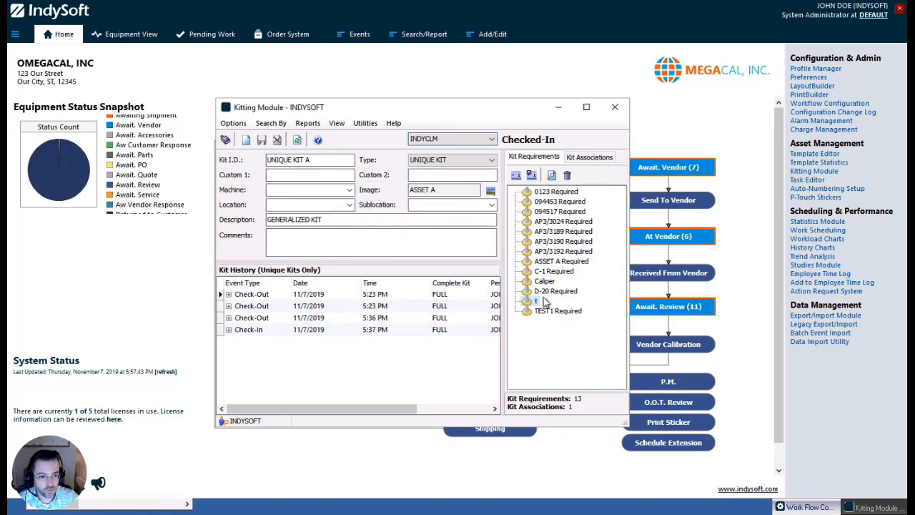
{"action": "left_click", "coordinate": [568, 175]}
{"action": "left_click", "coordinate": [401, 288]}
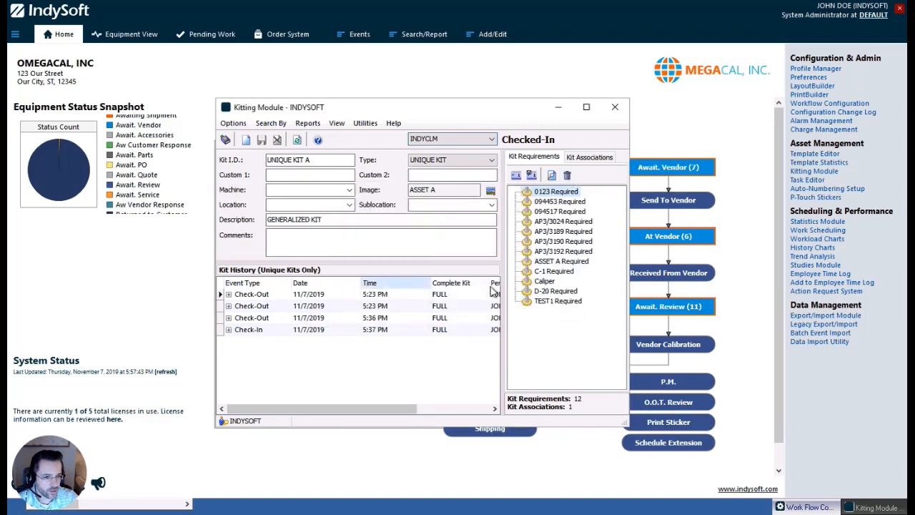
Delete the Caliper requirement from the kit.
{"action": "left_click", "coordinate": [551, 284]}
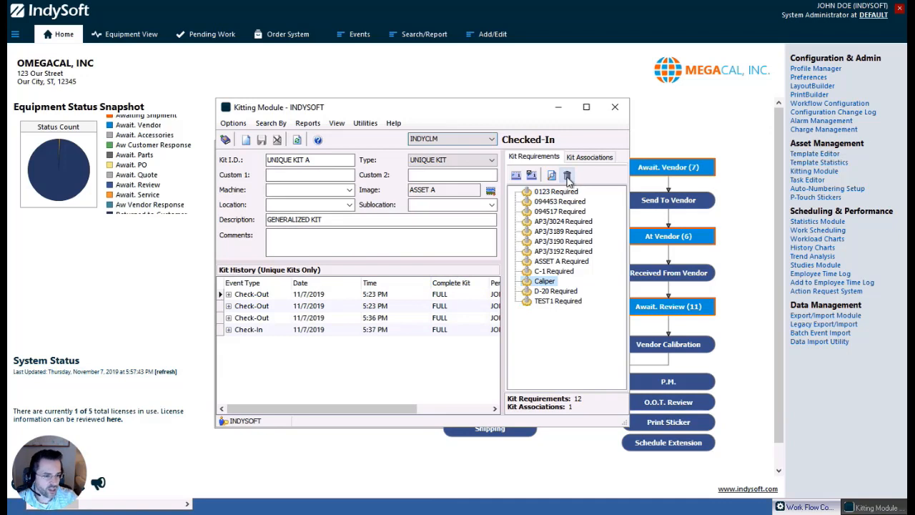
{"action": "left_click", "coordinate": [567, 176]}
{"action": "left_click", "coordinate": [399, 288]}
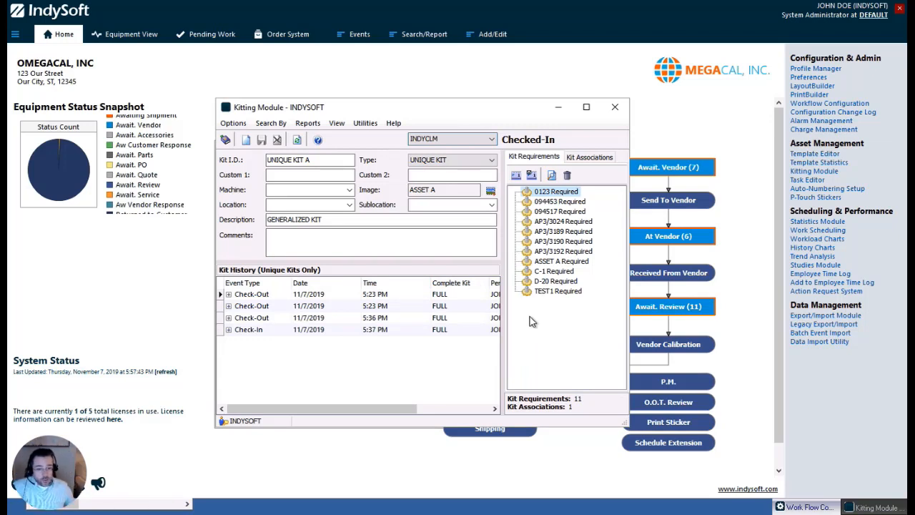
View the kit's associations and return to its requirements list.
{"action": "left_click", "coordinate": [591, 157]}
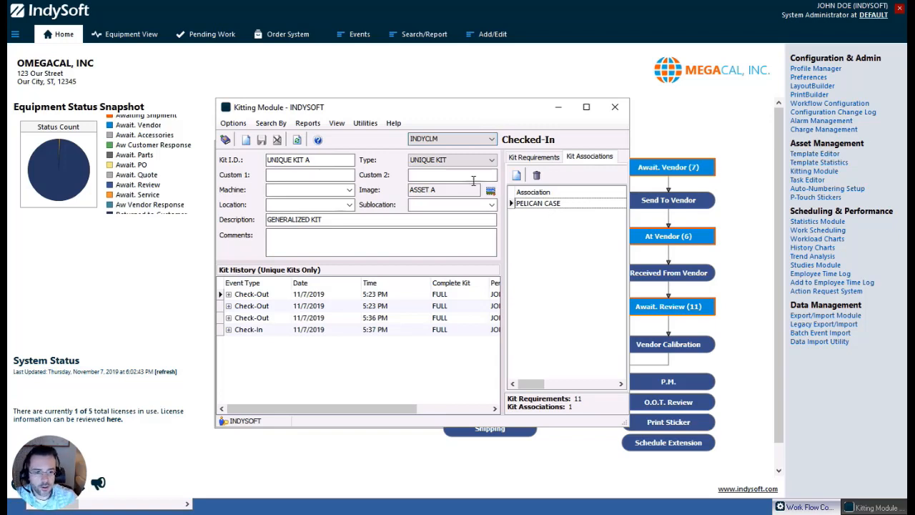
{"action": "left_click", "coordinate": [533, 157]}
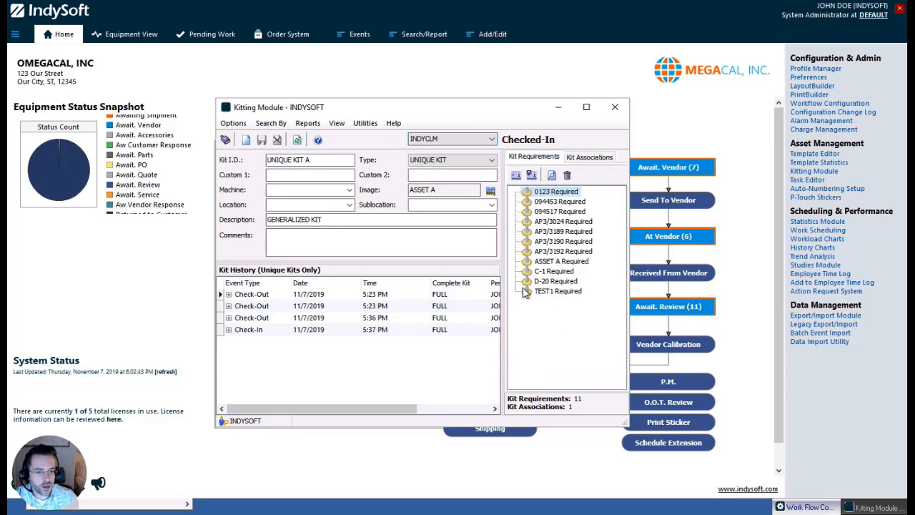
Insert KitImage.jpg as a new kit image named ASSET A for UNIQUE KIT A.
{"action": "left_click", "coordinate": [491, 190]}
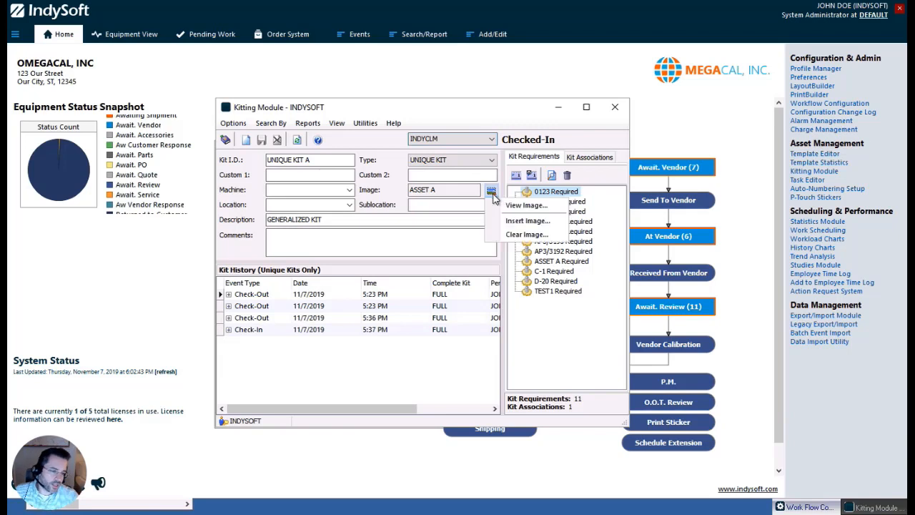
{"action": "left_click", "coordinate": [520, 223]}
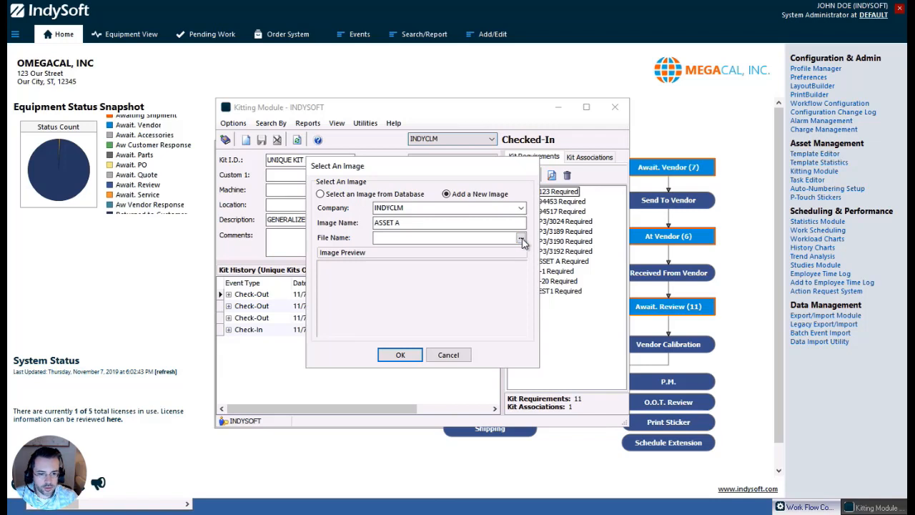
{"action": "left_click", "coordinate": [521, 241]}
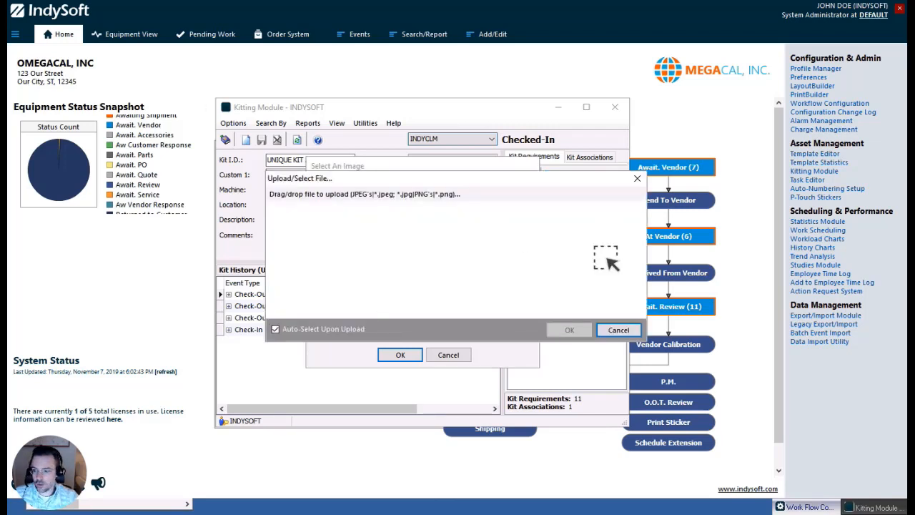
{"action": "left_click_drag", "start_coordinate": [11, 348], "coordinate": [395, 250]}
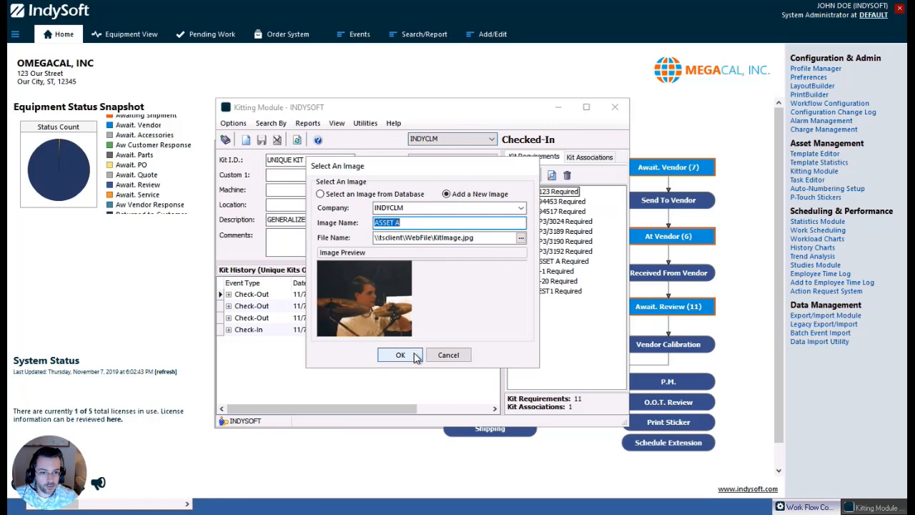
{"action": "left_click", "coordinate": [416, 357]}
{"action": "left_click", "coordinate": [431, 281]}
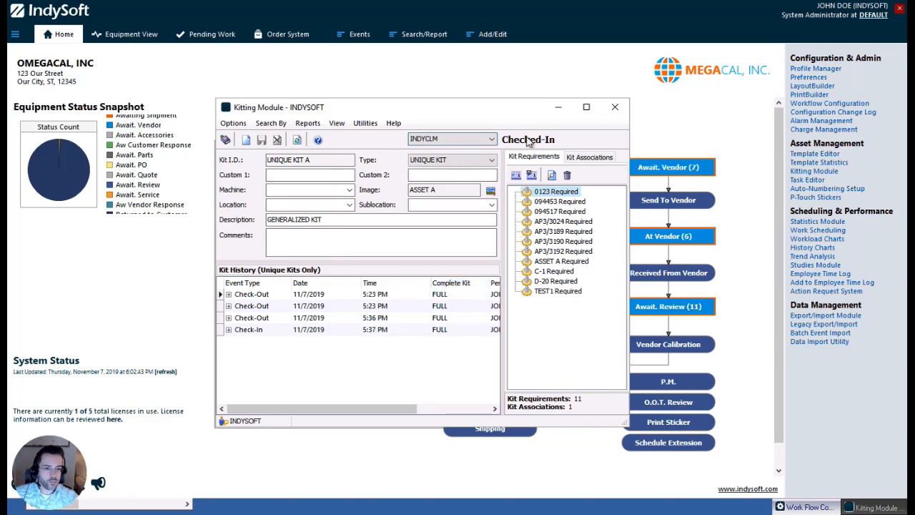
Move the Kitting Module window aside, start a Check-Out event and add the equipment from UNIQUE KIT A.
{"action": "left_click_drag", "start_coordinate": [503, 111], "coordinate": [761, 182]}
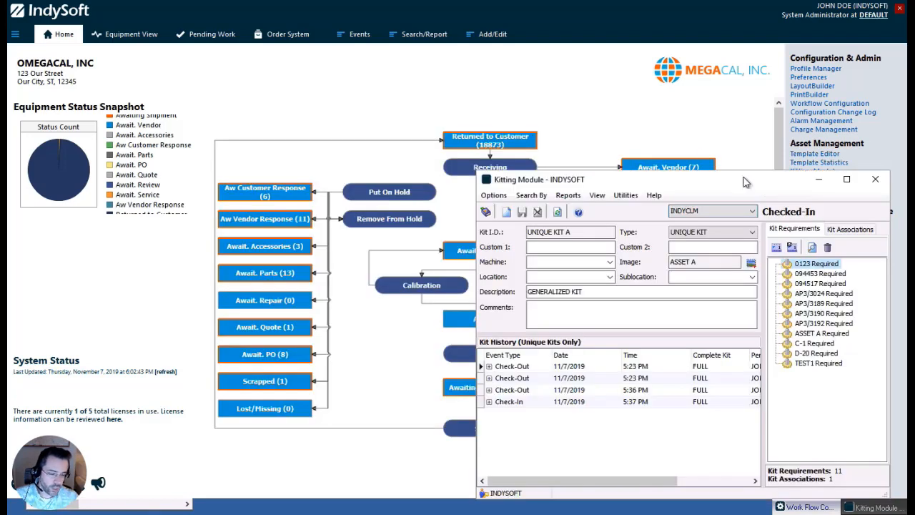
{"action": "left_click", "coordinate": [355, 35]}
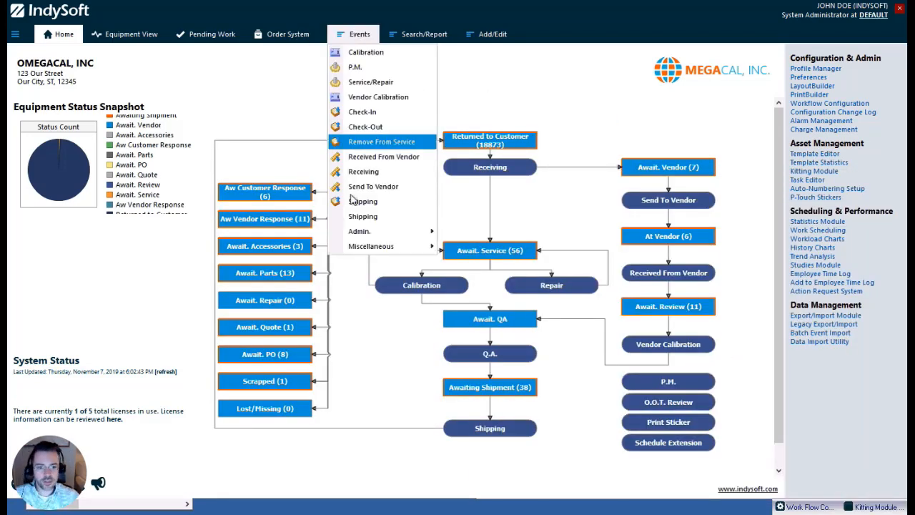
{"action": "left_click", "coordinate": [377, 134]}
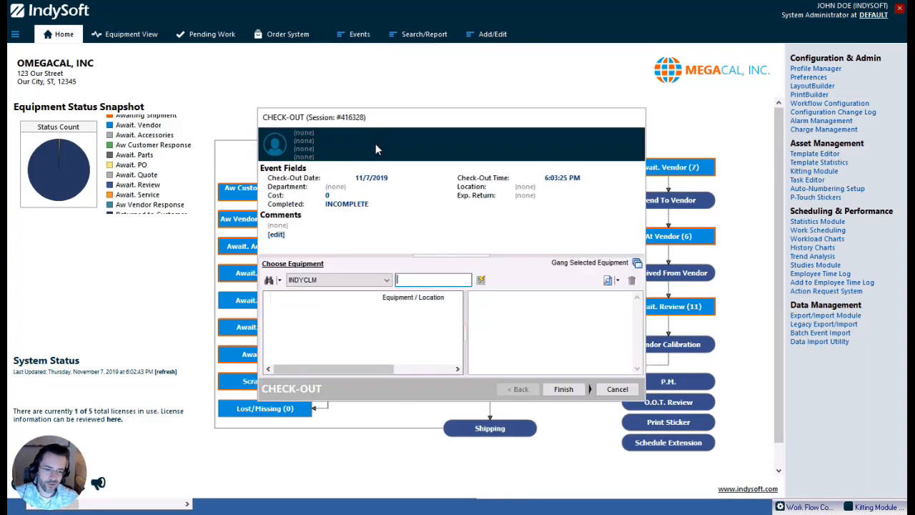
{"action": "left_click", "coordinate": [281, 281]}
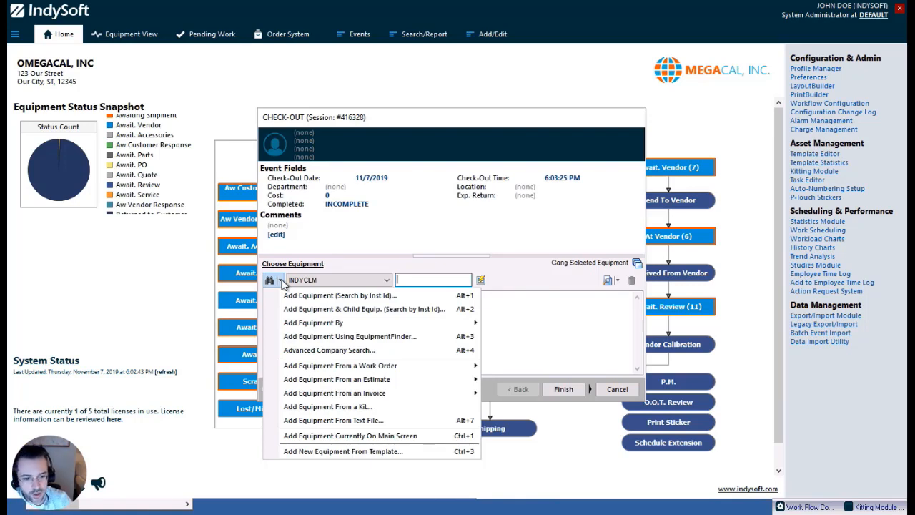
{"action": "left_click", "coordinate": [328, 407]}
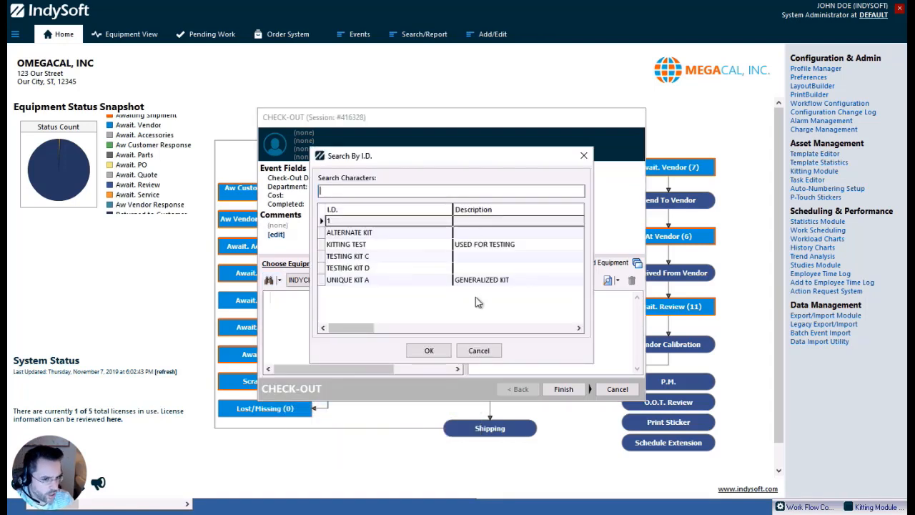
{"action": "left_click_drag", "start_coordinate": [364, 329], "coordinate": [311, 308]}
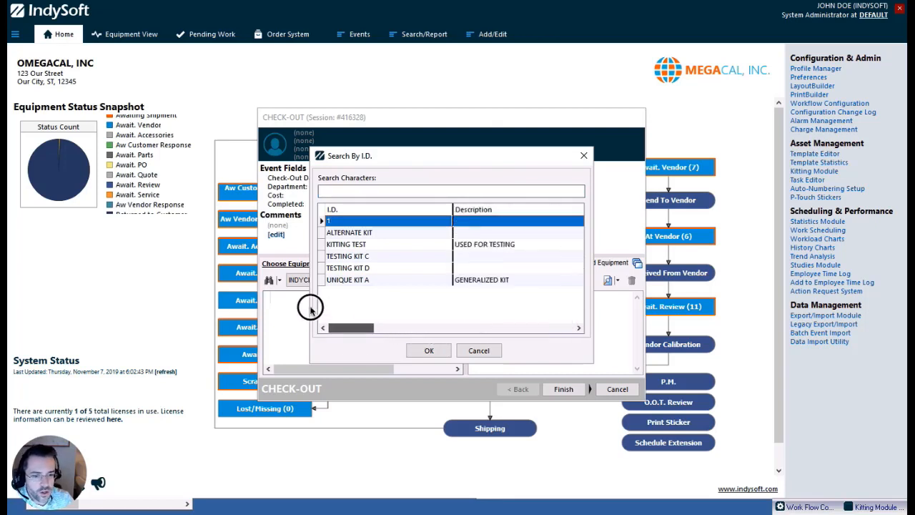
{"action": "left_click", "coordinate": [362, 281]}
{"action": "left_click", "coordinate": [427, 351]}
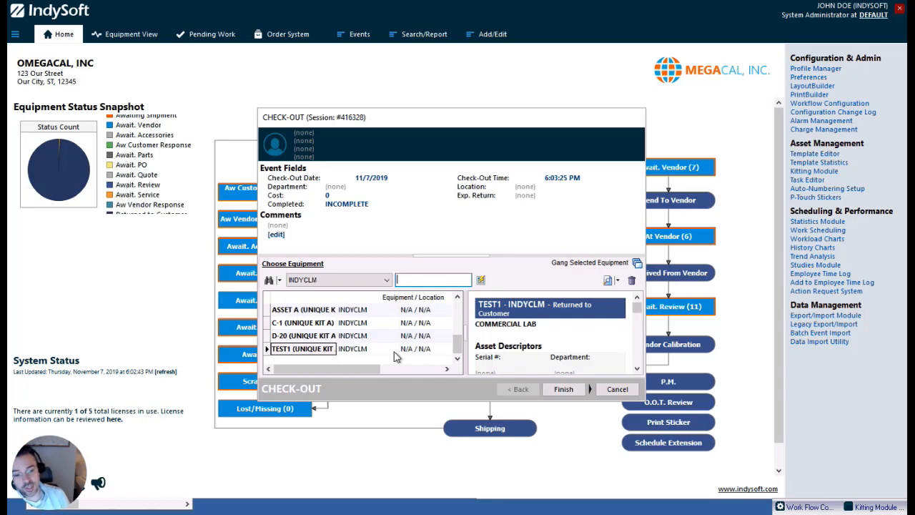
Review the kit's assets listed in the check-out, including 0123, 094453 and 094517, and finish the event as complete.
{"action": "left_click_drag", "start_coordinate": [458, 342], "coordinate": [459, 316]}
{"action": "left_click", "coordinate": [345, 323]}
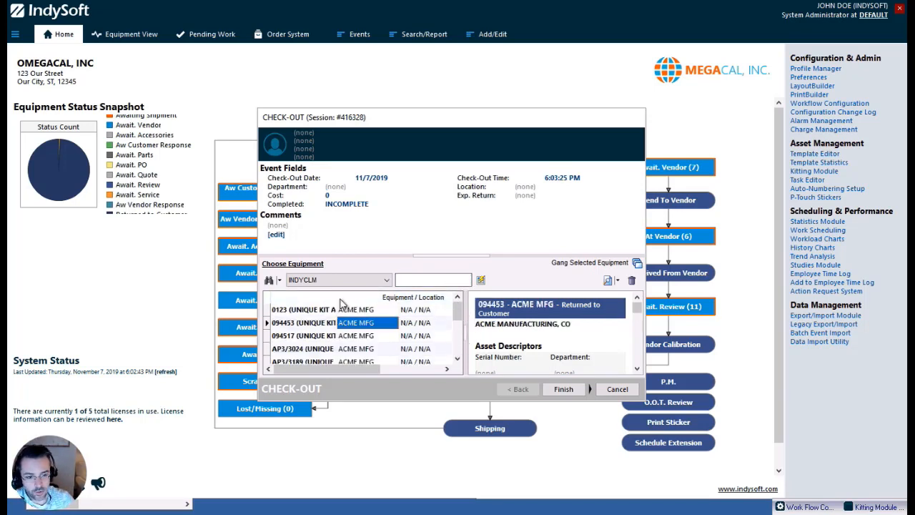
{"action": "left_click", "coordinate": [311, 311]}
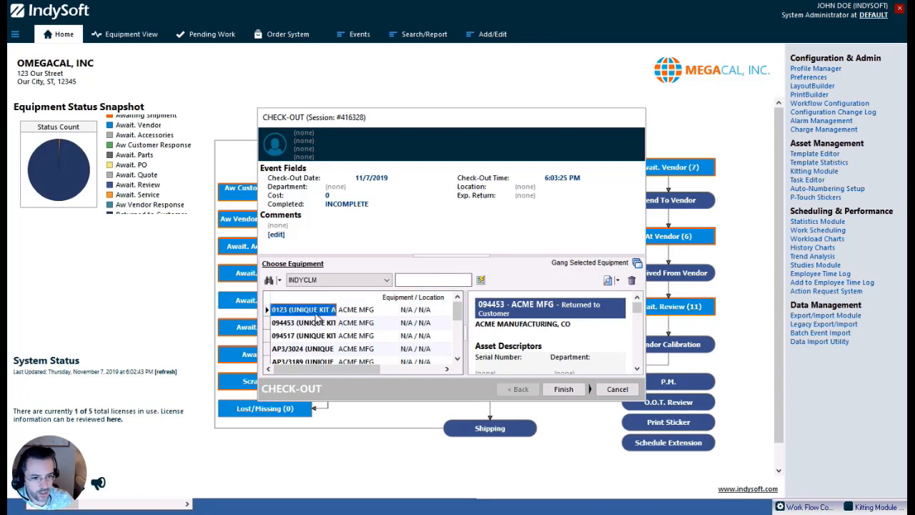
{"action": "left_click", "coordinate": [309, 325]}
{"action": "left_click", "coordinate": [313, 347]}
{"action": "left_click", "coordinate": [315, 336]}
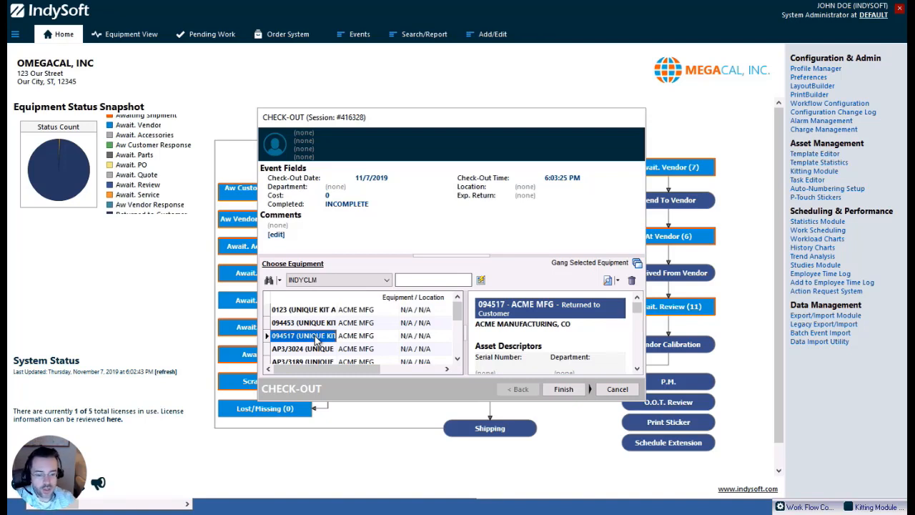
{"action": "left_click", "coordinate": [563, 389]}
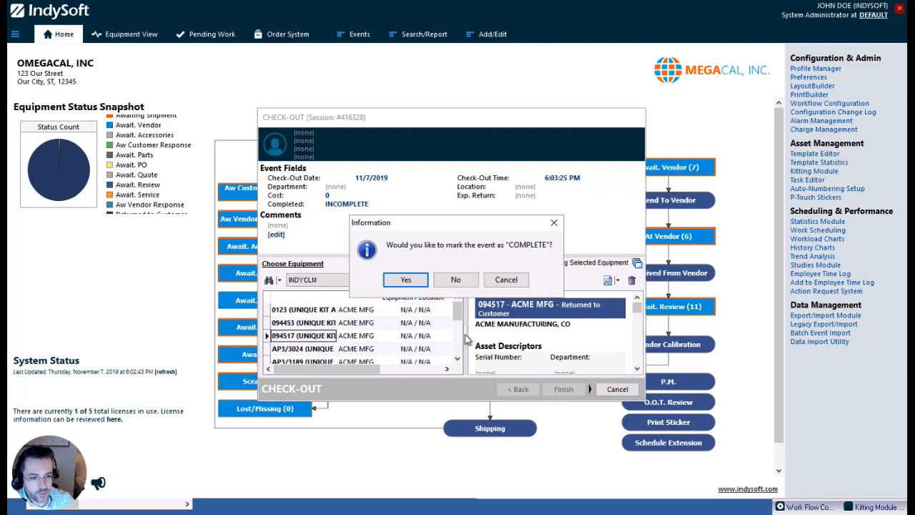
{"action": "left_click", "coordinate": [406, 280]}
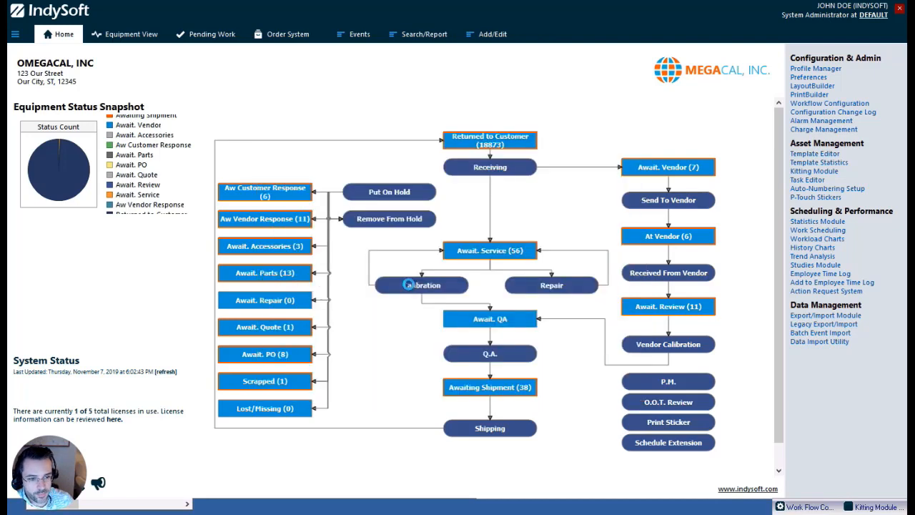
Return to the Kitting Module and examine the assets recorded under the latest check-out in the kit history.
{"action": "left_click", "coordinate": [874, 507]}
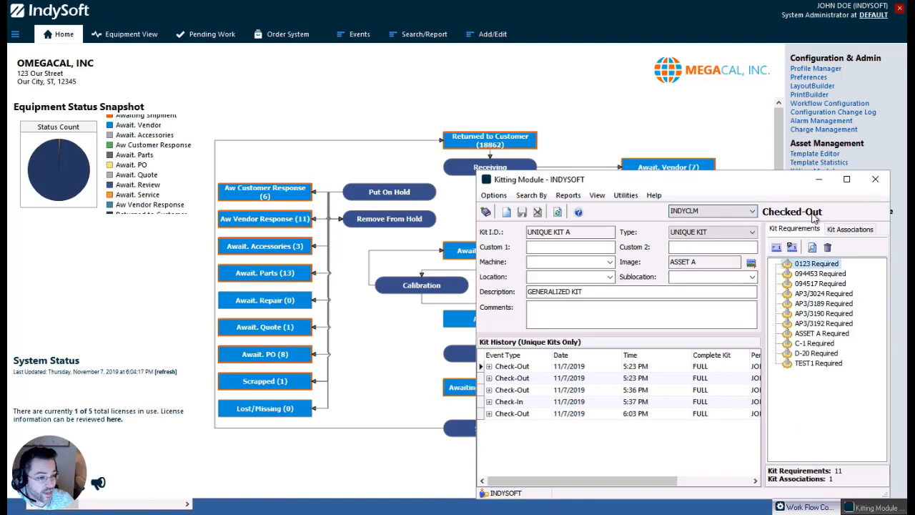
{"action": "left_click", "coordinate": [514, 414]}
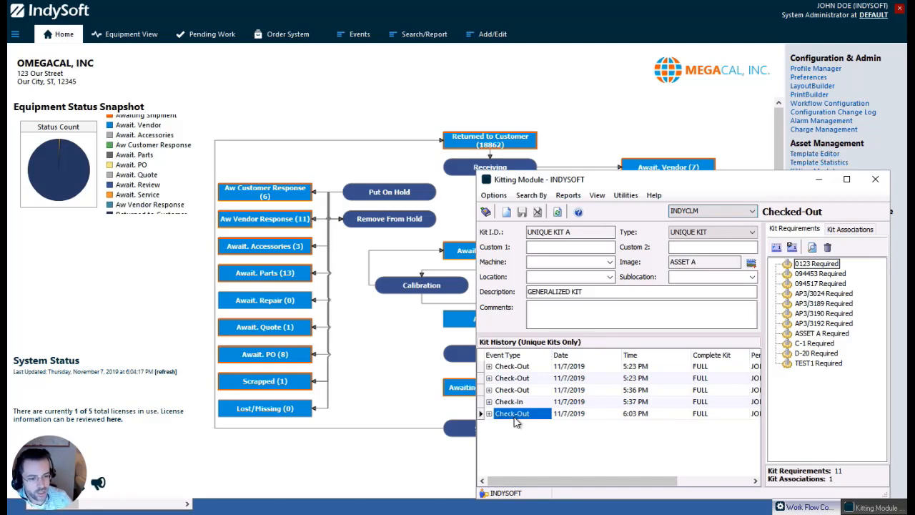
{"action": "left_click", "coordinate": [490, 413]}
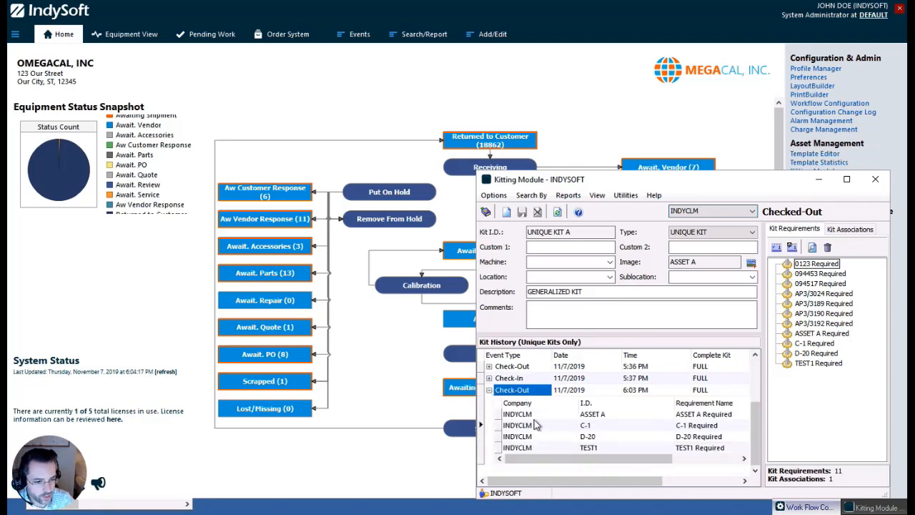
{"action": "left_click", "coordinate": [566, 449]}
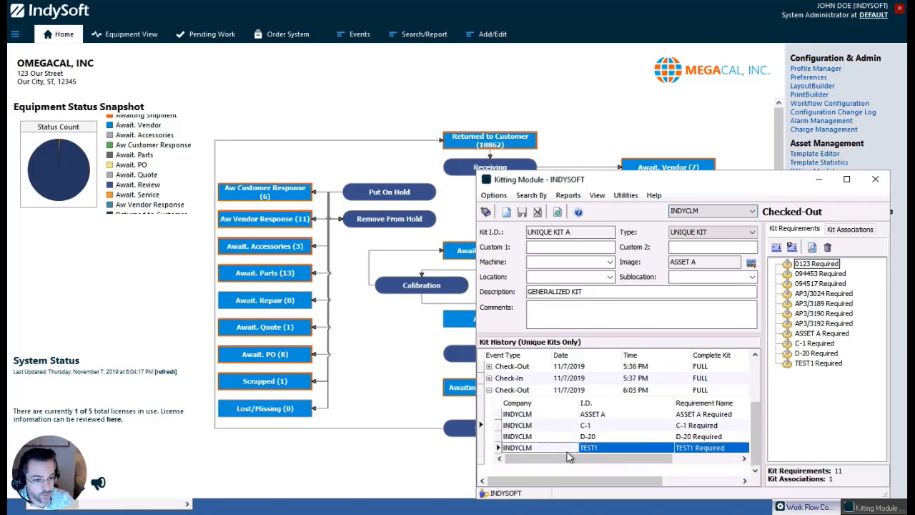
{"action": "left_click_drag", "start_coordinate": [566, 458], "coordinate": [571, 458]}
{"action": "left_click", "coordinate": [489, 390]}
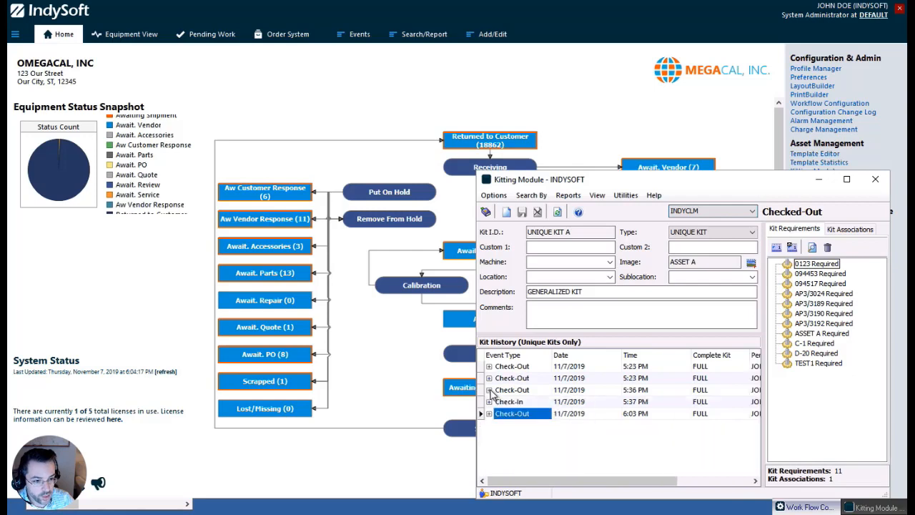
Start a new Check-In event without resuming the previous incomplete one, and add the equipment from UNIQUE KIT A.
{"action": "left_click", "coordinate": [340, 101]}
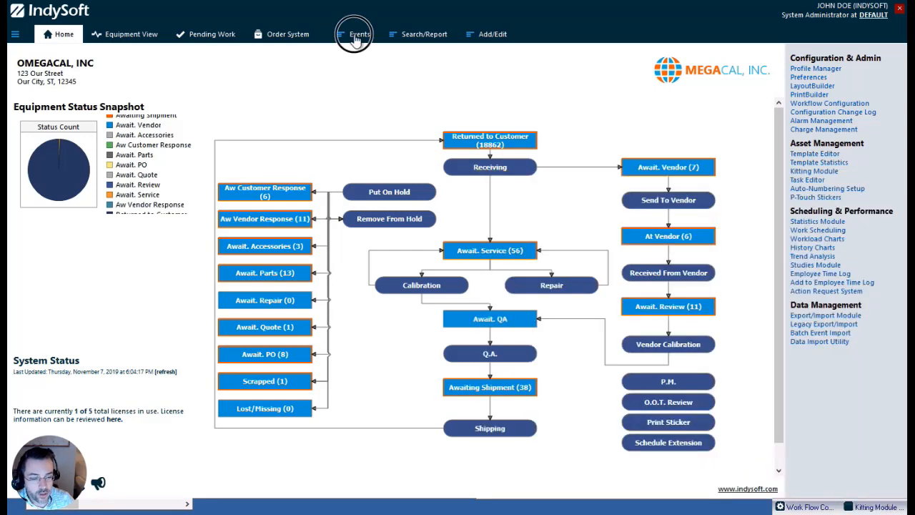
{"action": "left_click", "coordinate": [356, 34]}
{"action": "left_click", "coordinate": [393, 115]}
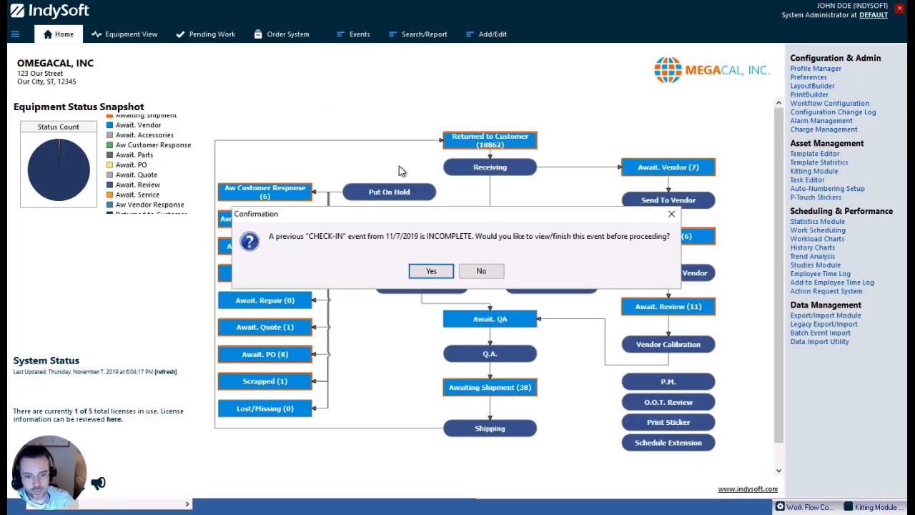
{"action": "left_click", "coordinate": [431, 270]}
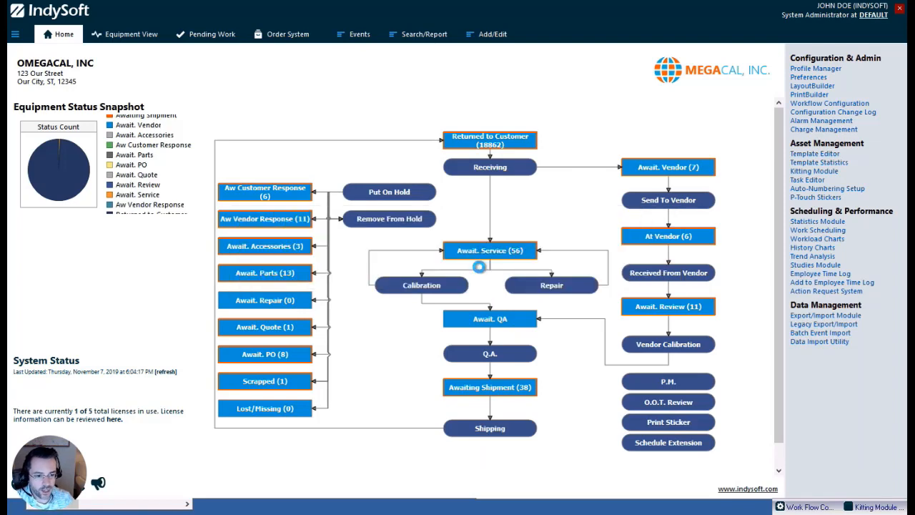
{"action": "left_click", "coordinate": [272, 280]}
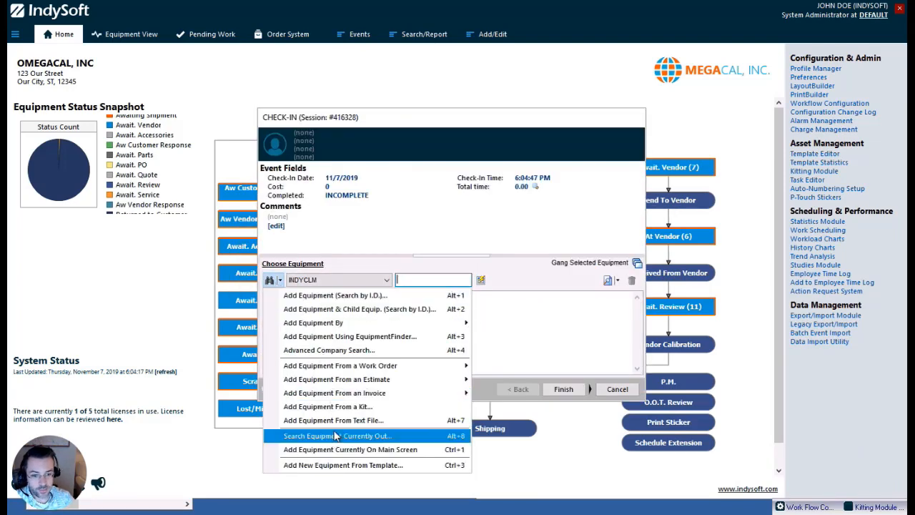
{"action": "left_click", "coordinate": [342, 406]}
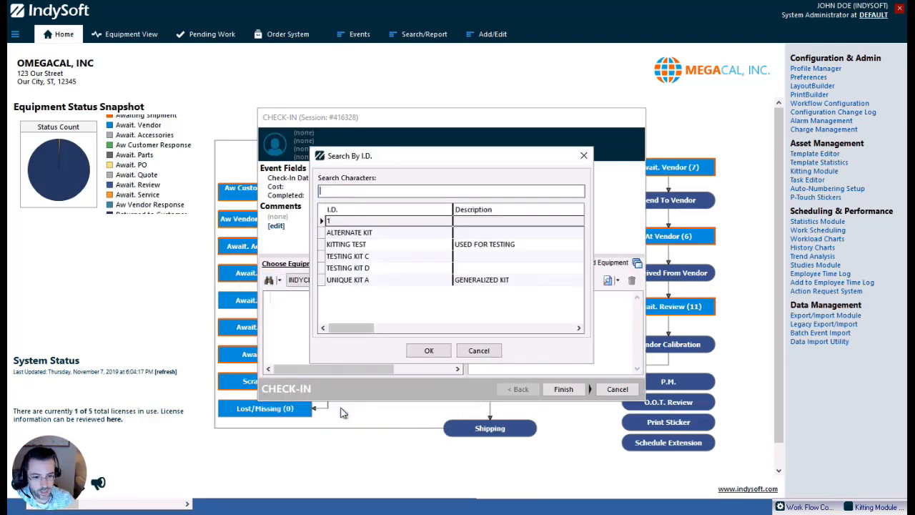
{"action": "double_click", "coordinate": [369, 280]}
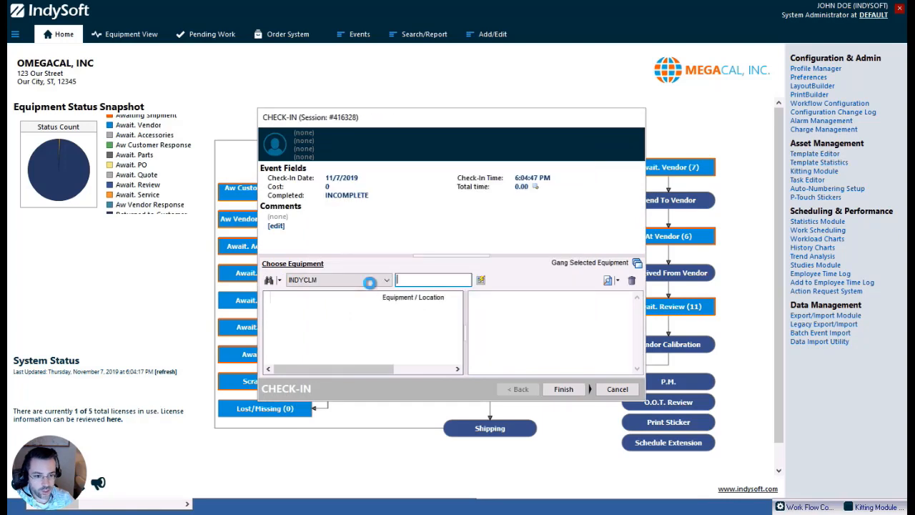
Finish the check-in event as complete and select its entry in the kit history.
{"action": "left_click", "coordinate": [564, 389]}
{"action": "left_click", "coordinate": [418, 277]}
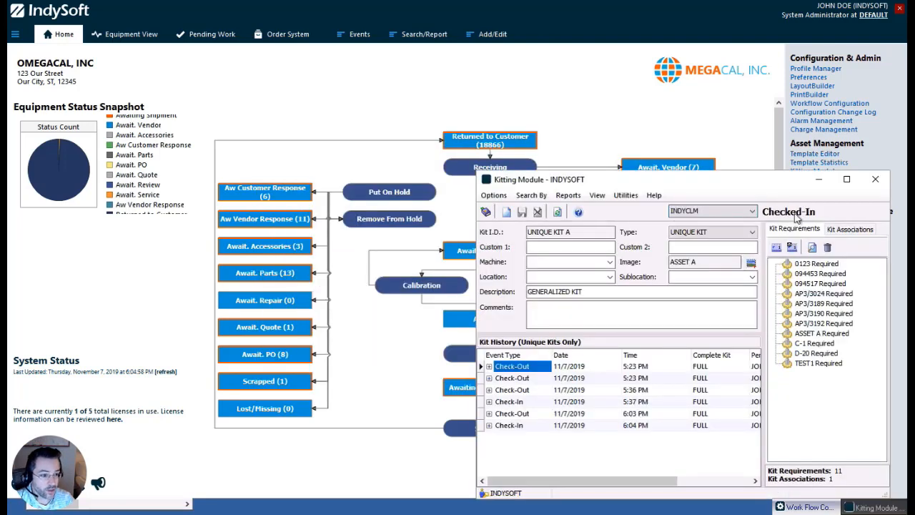
{"action": "left_click", "coordinate": [544, 426]}
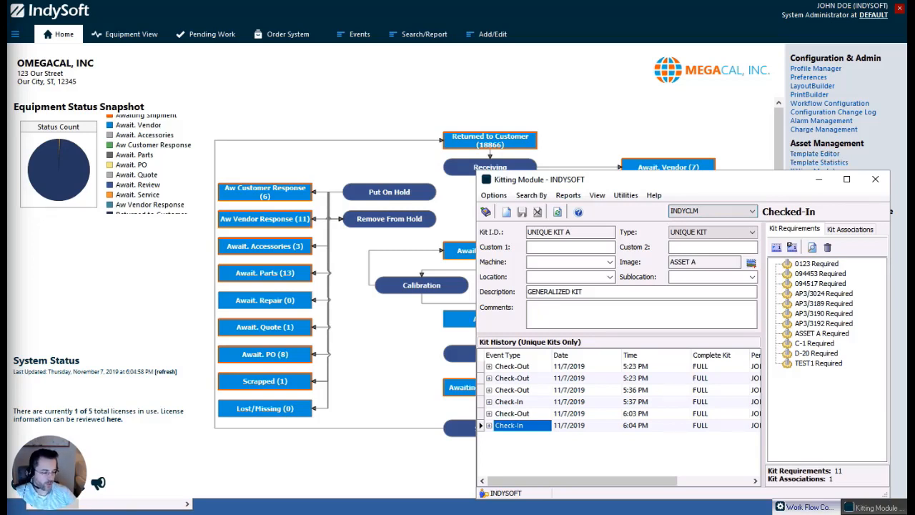
Review the Inventory Change options for the CHECK-IN event in the Work Flow Configuration Wizard, and return to the Kitting Module.
{"action": "left_click", "coordinate": [808, 507]}
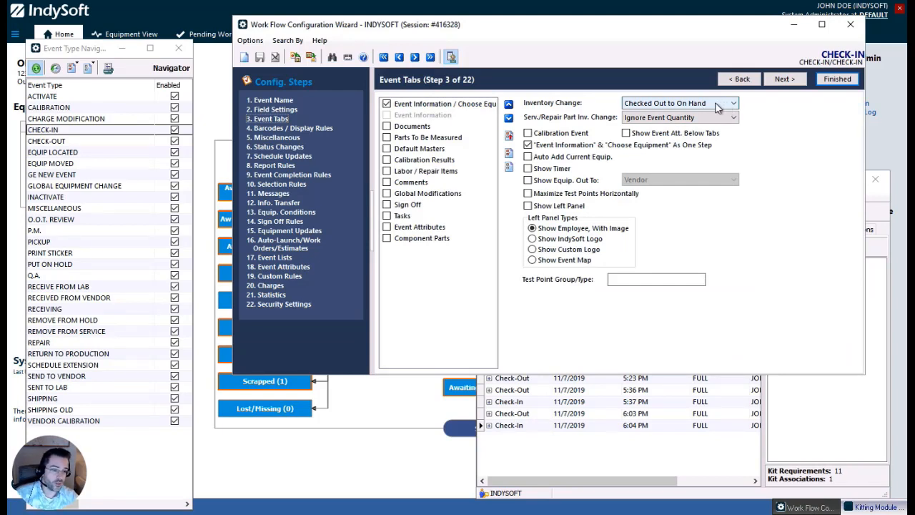
{"action": "left_click", "coordinate": [670, 105]}
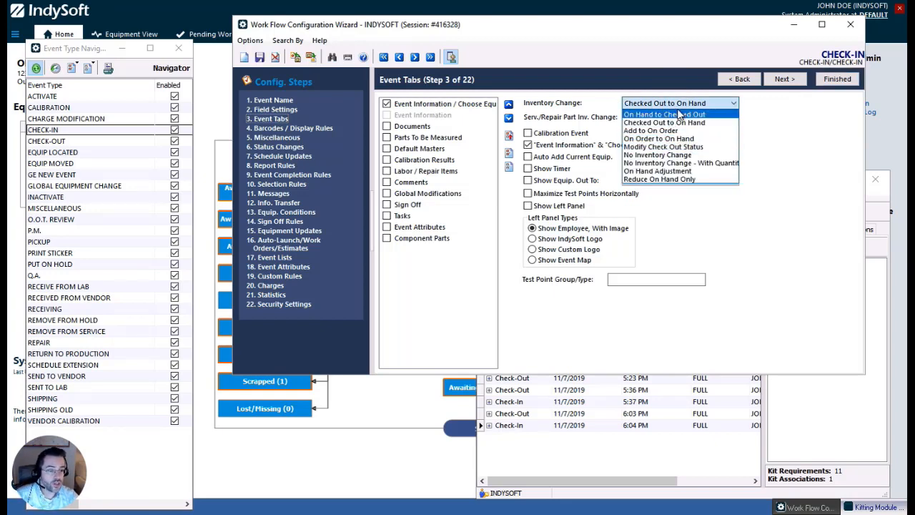
{"action": "left_click", "coordinate": [772, 121]}
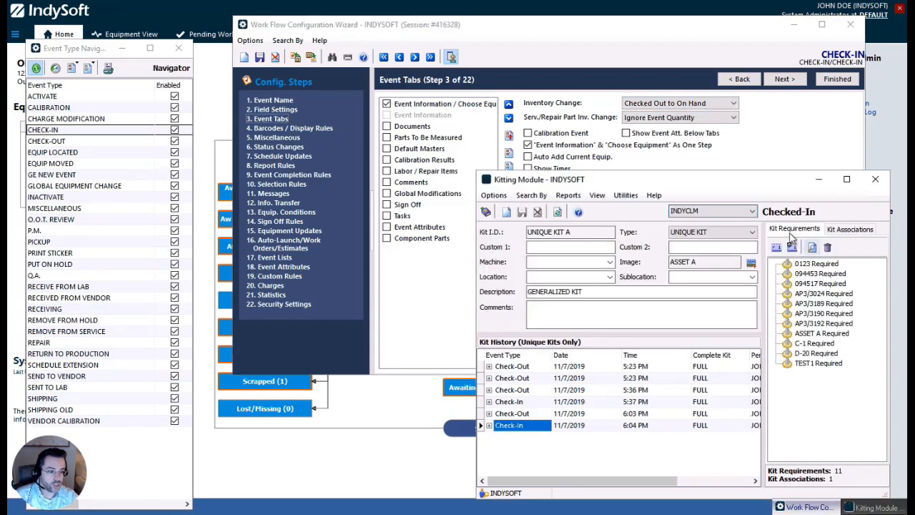
{"action": "left_click", "coordinate": [786, 359]}
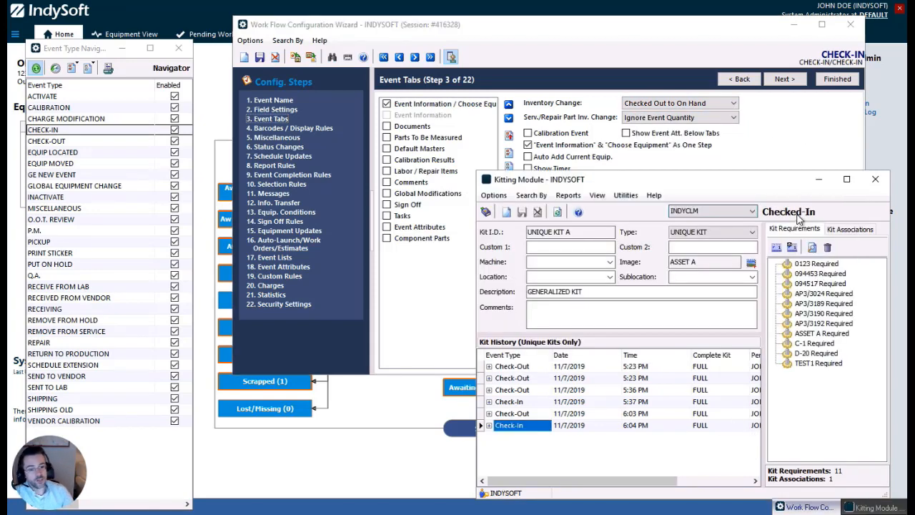